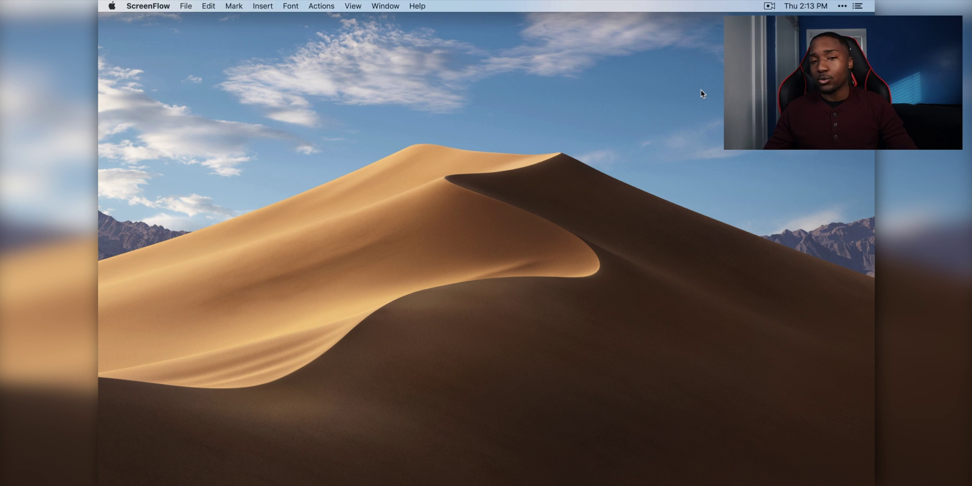
- Launch Disk Drill, expand and collapse the General UDisk entry, then switch to Finder
mouse_move(567, 484)
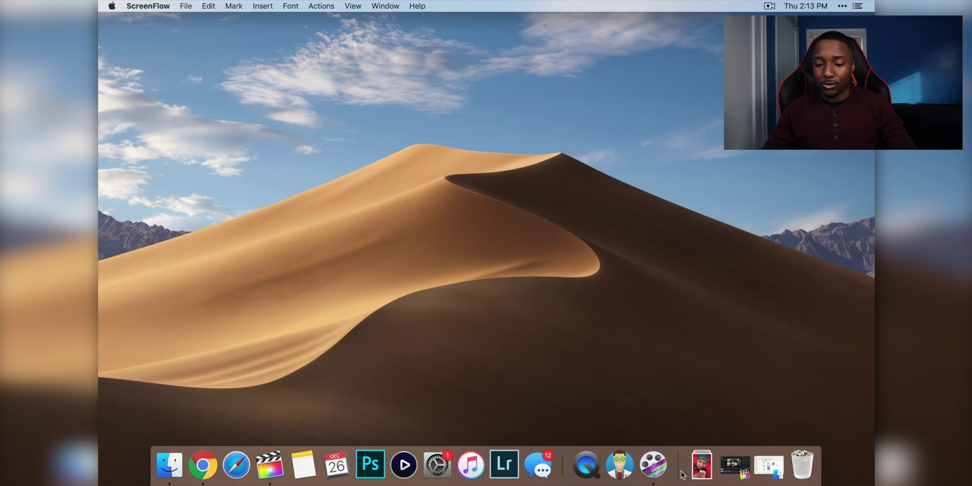
click(622, 476)
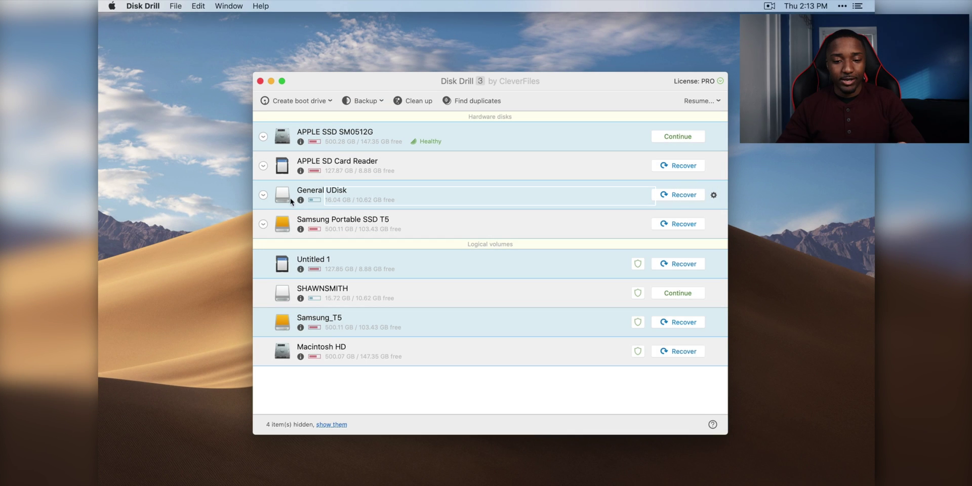
click(263, 195)
click(263, 195)
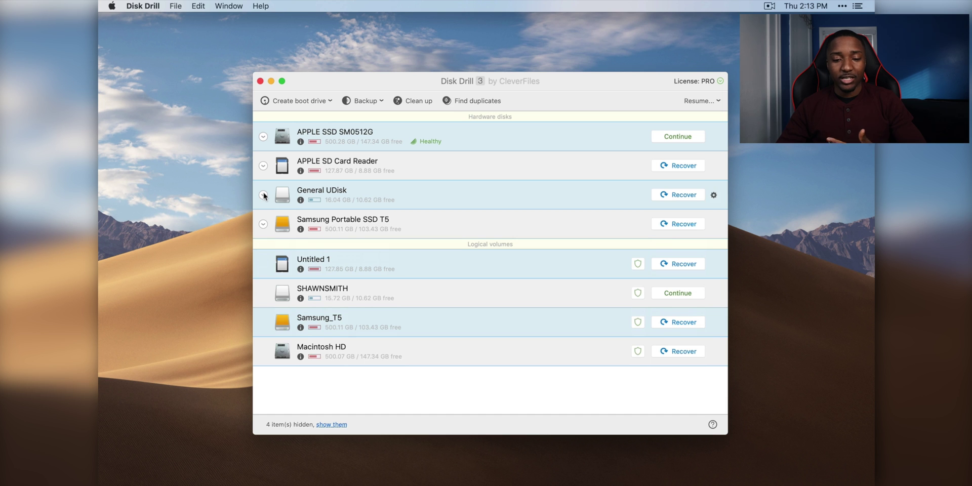
mouse_move(224, 483)
click(170, 464)
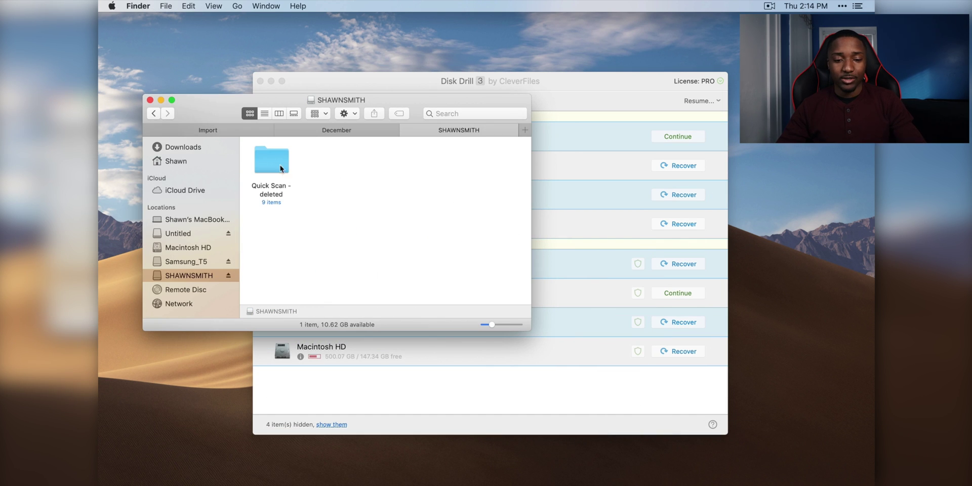
- Look inside the Quick Scan - deleted folder, then trash it from the USB drive
double_click(272, 163)
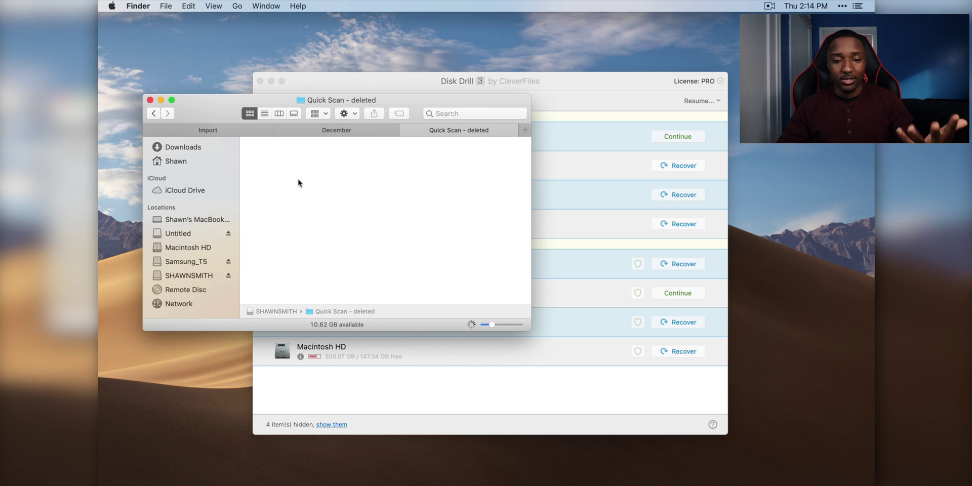
scroll(371, 230, down, 2)
scroll(371, 229, up, 2)
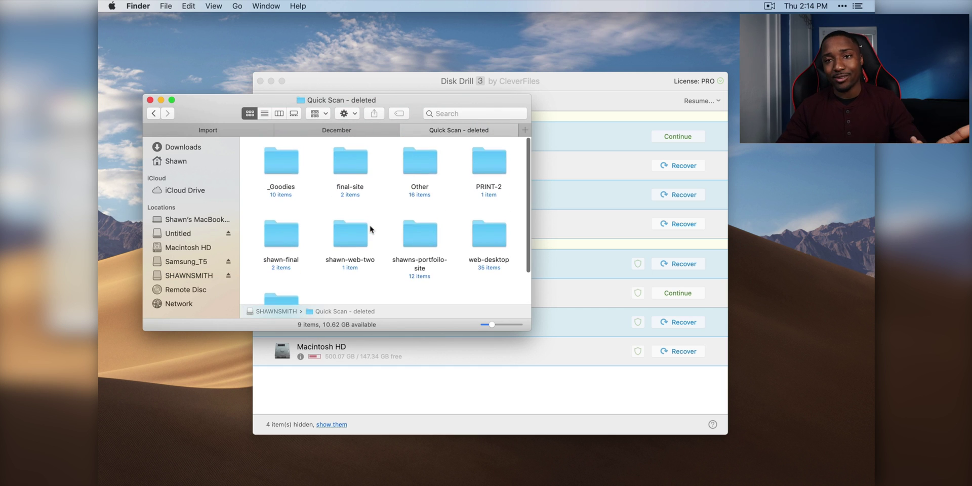
click(158, 114)
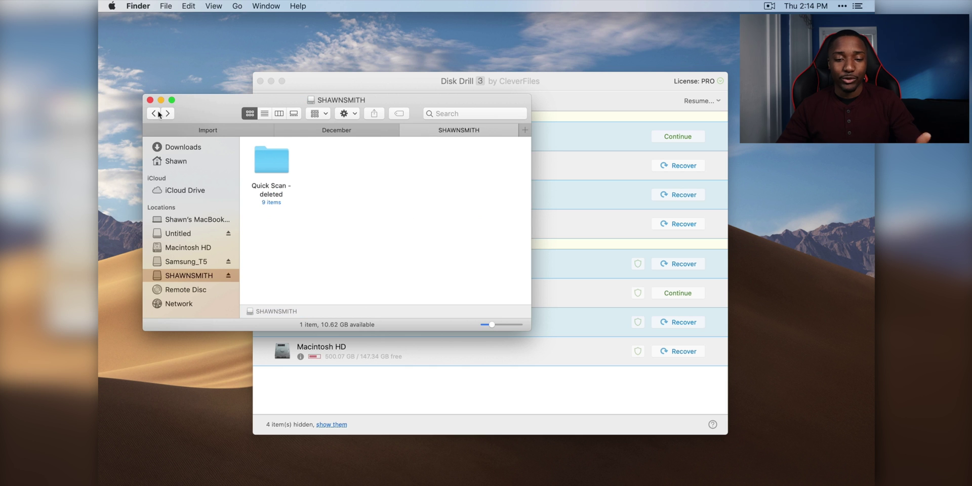
double_click(282, 166)
key(super+bracketleft)
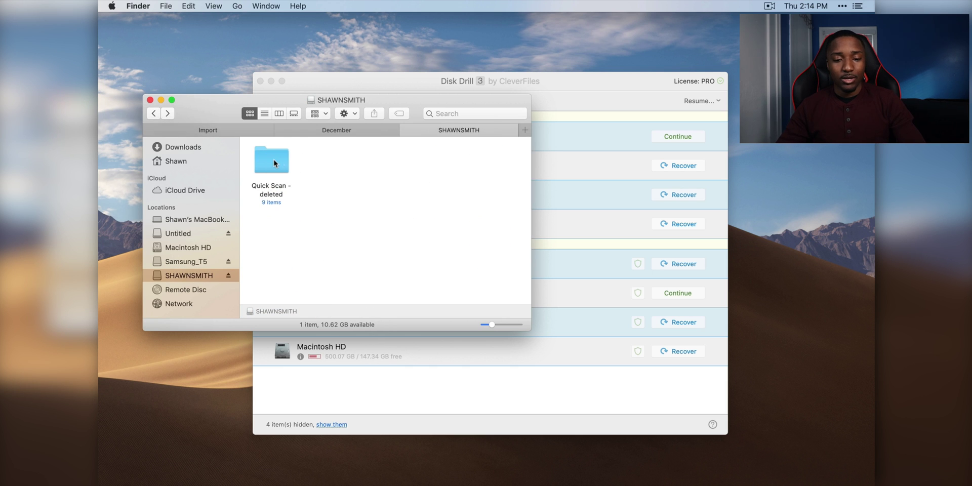
click(274, 163)
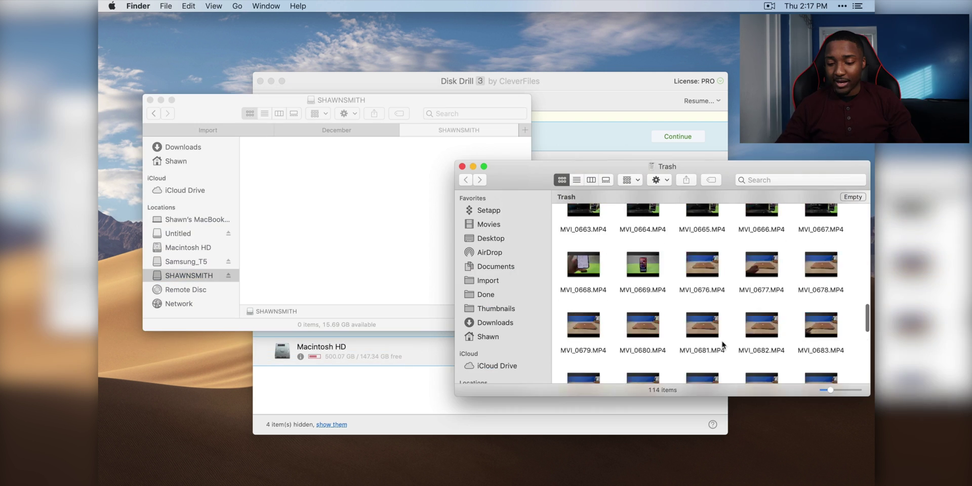
scroll(723, 345, up, 10)
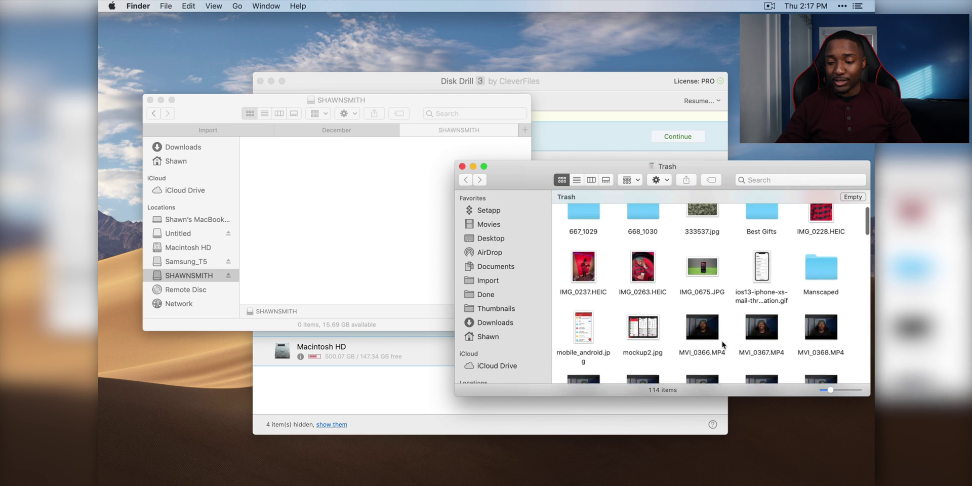
click(472, 166)
- Split the December folder into its own window and copy its files onto the USB drive
click(346, 130)
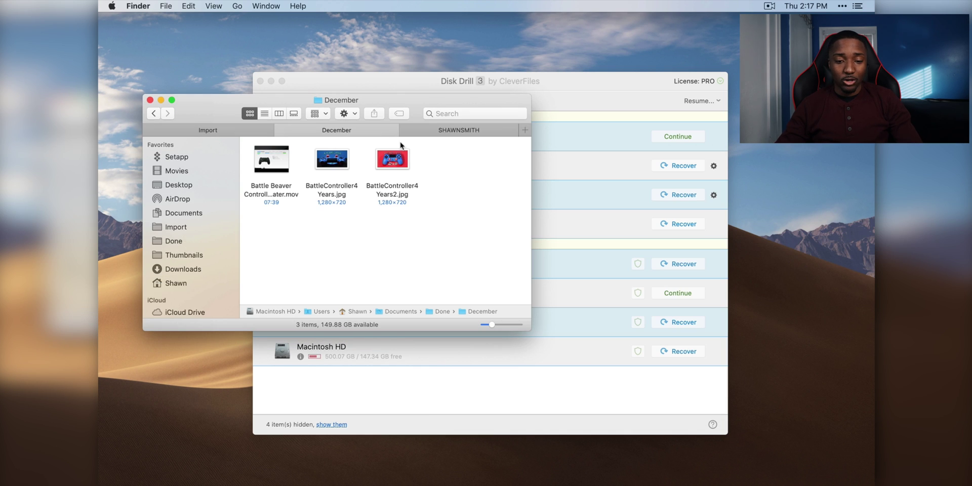
drag(337, 130, 676, 160)
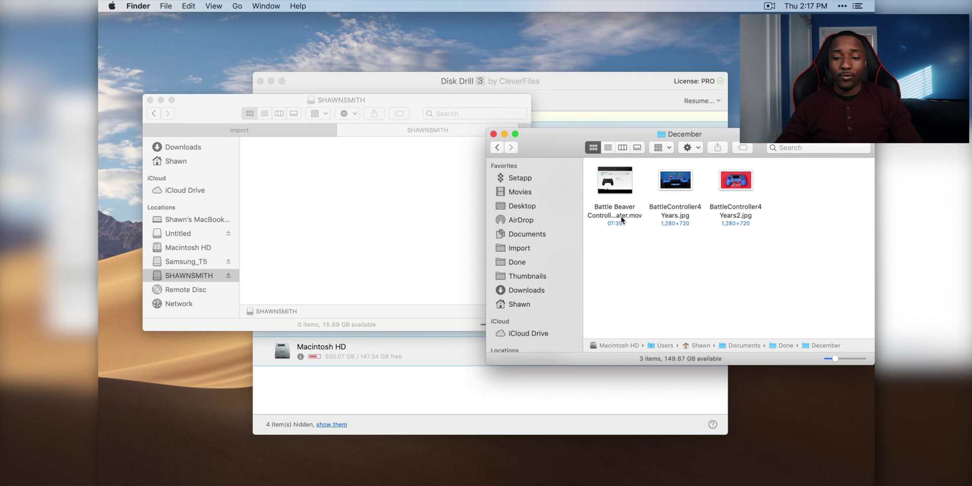
drag(636, 213, 412, 213)
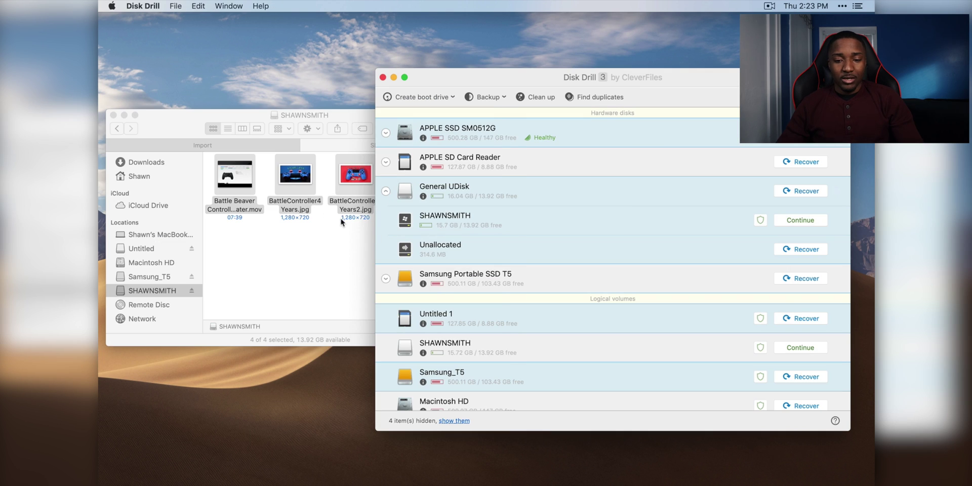
click(342, 223)
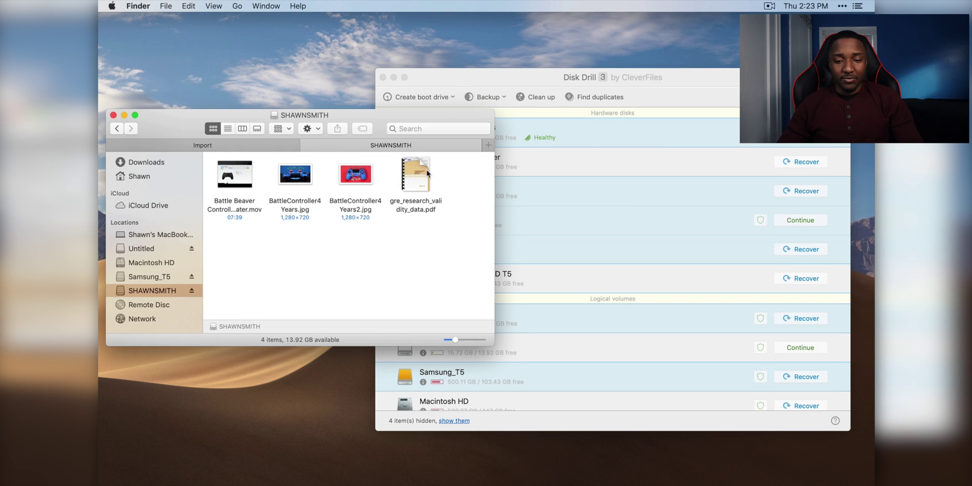
drag(358, 118, 479, 118)
- Quick Look the GRE PDF, both BattleController images and the Battle Beaver video
click(534, 172)
key(space)
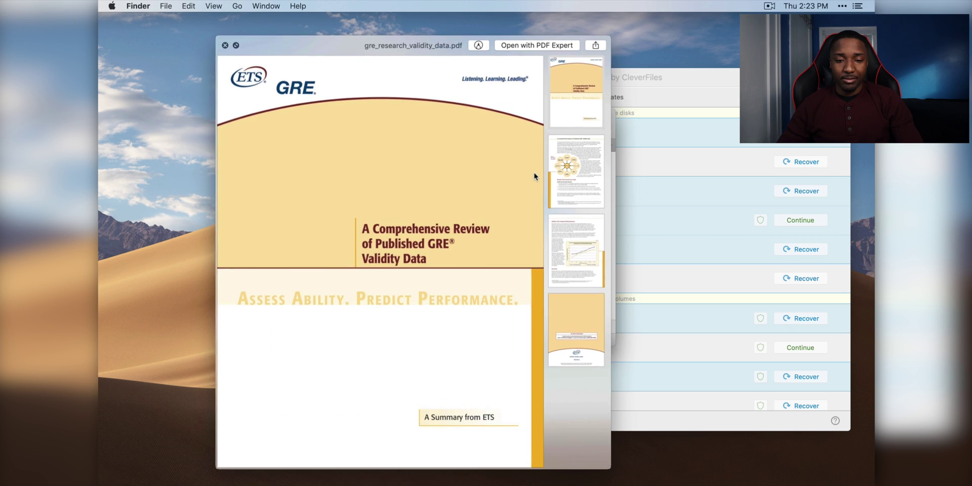
key(Down)
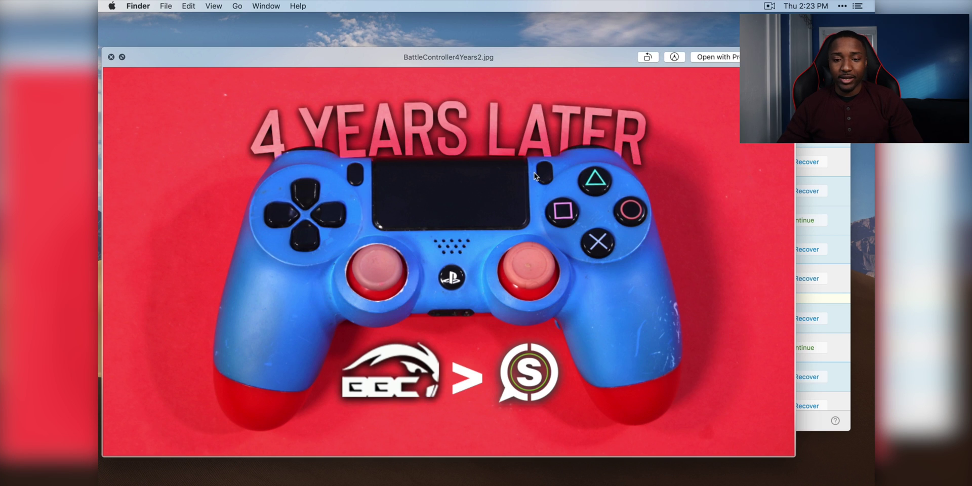
key(Down)
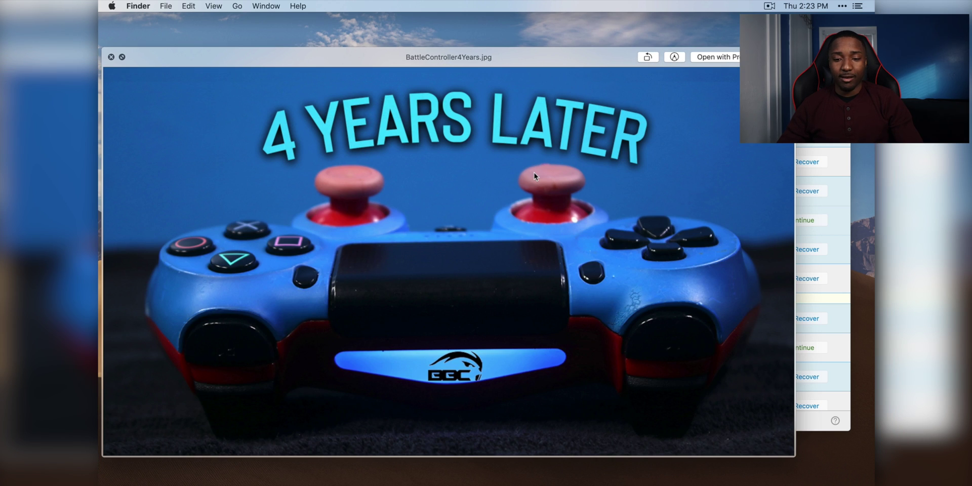
key(Down)
key(space)
- Permanently delete all four files from the drive and return to Disk Drill
key(super+a)
key(super+BackSpace)
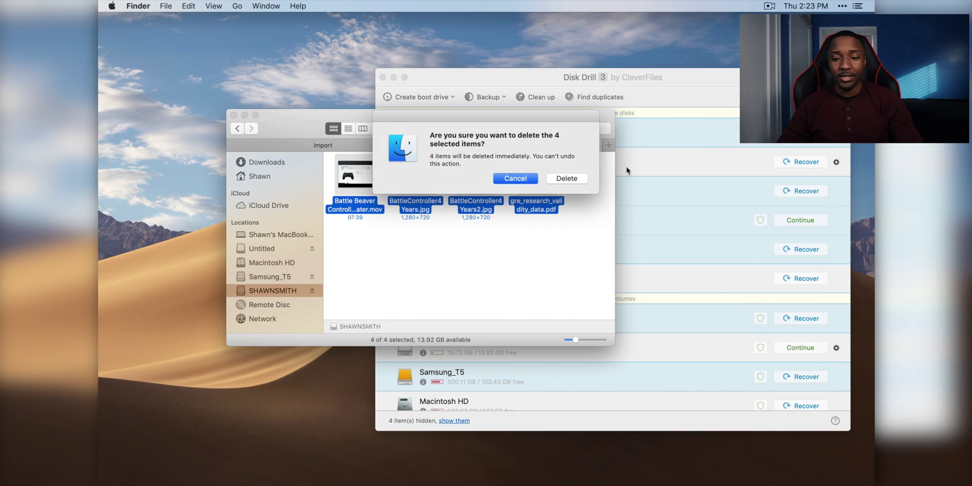
click(567, 179)
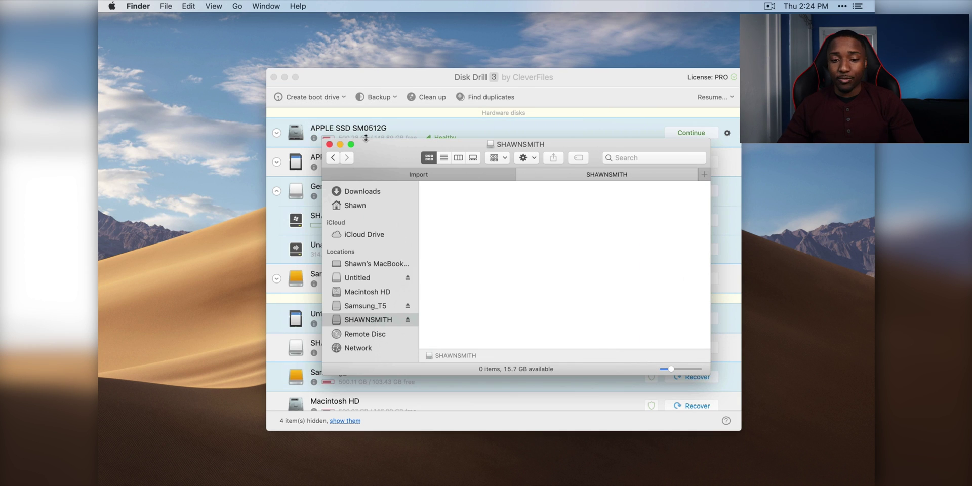
click(304, 147)
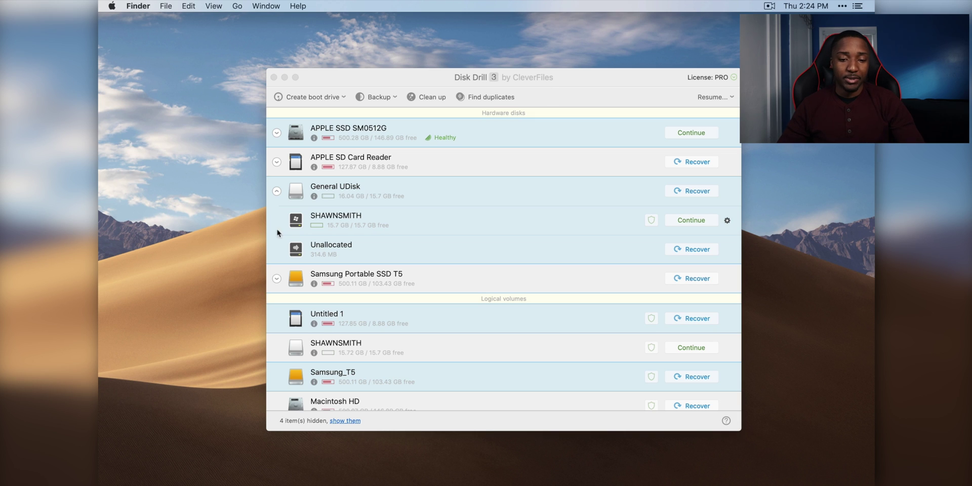
click(277, 191)
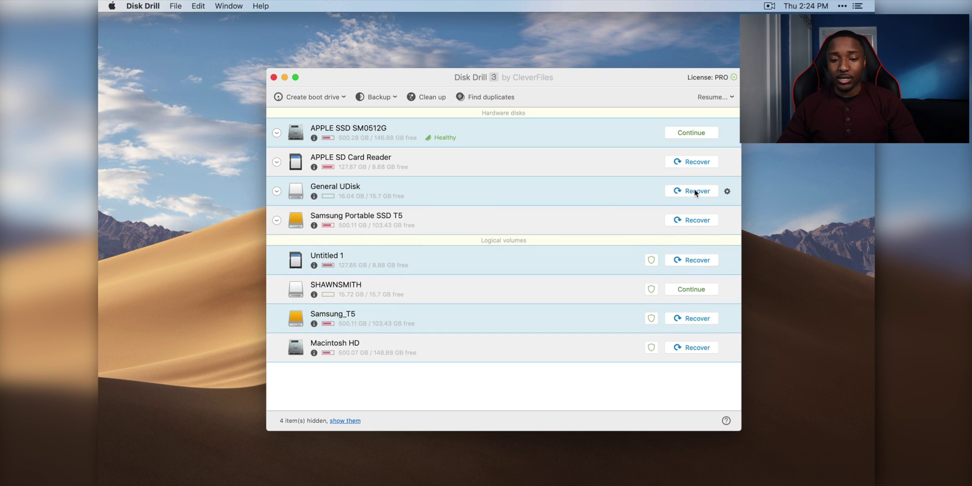
- Run Recover on the General UDisk drive to scan it for lost files
click(693, 193)
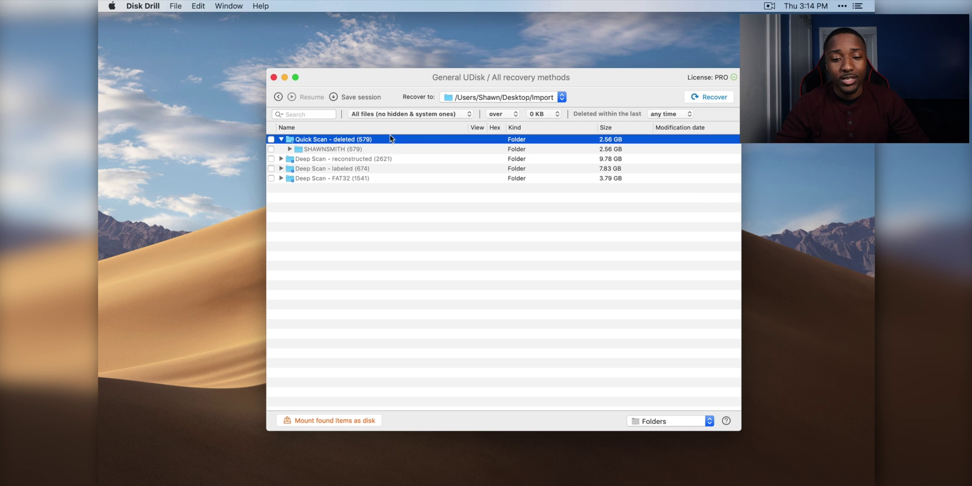
- Check the Battle Beaver video, both BattleController images and the GRE PDF (4 files, 1.77 GB)
click(290, 149)
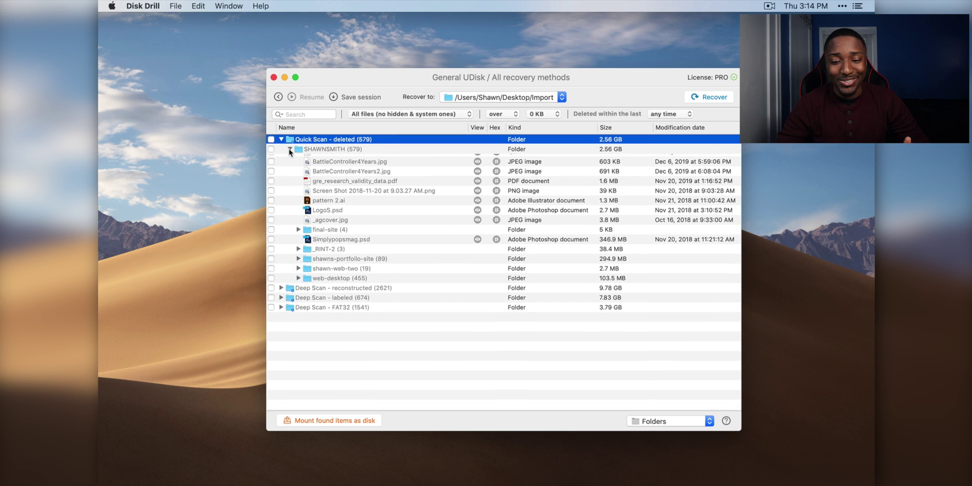
click(333, 160)
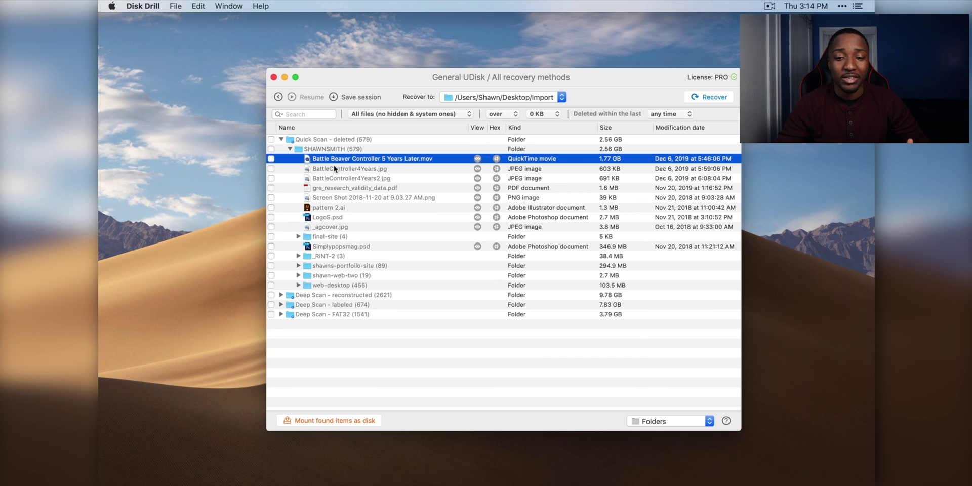
click(333, 169)
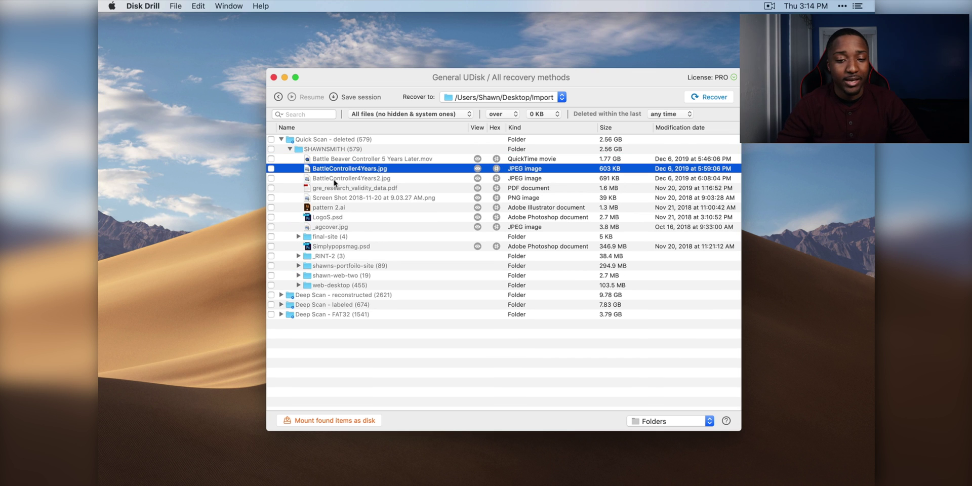
click(334, 188)
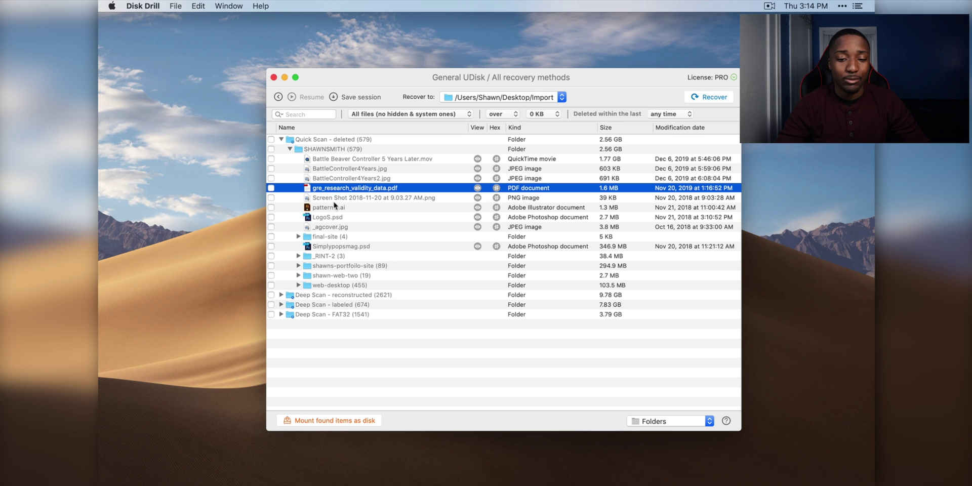
click(332, 210)
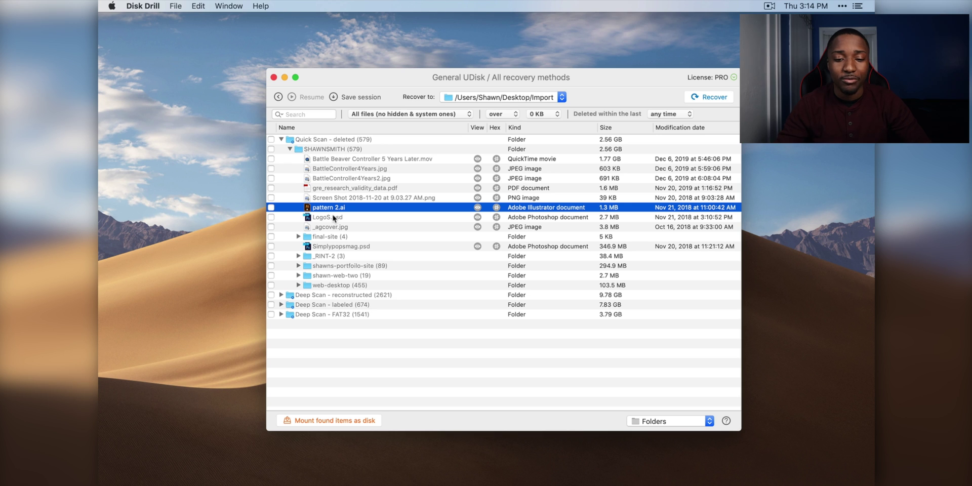
click(334, 229)
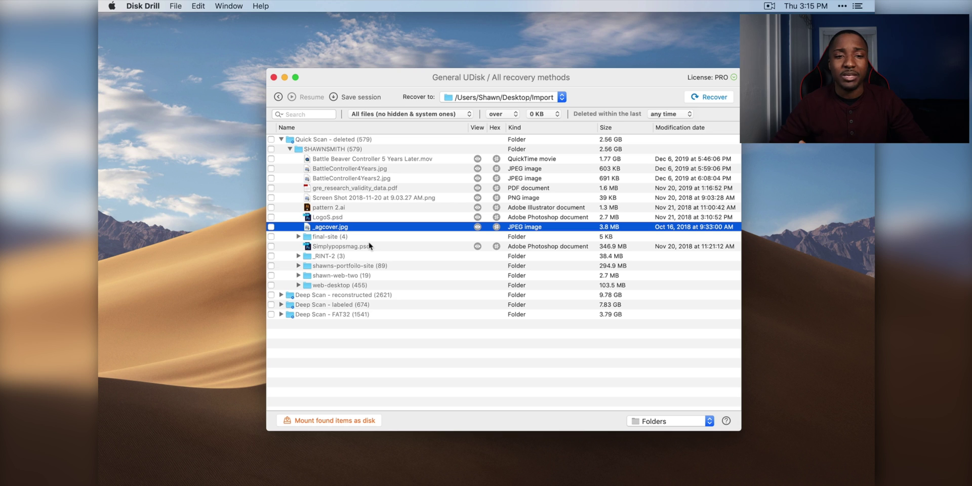
drag(351, 159, 351, 187)
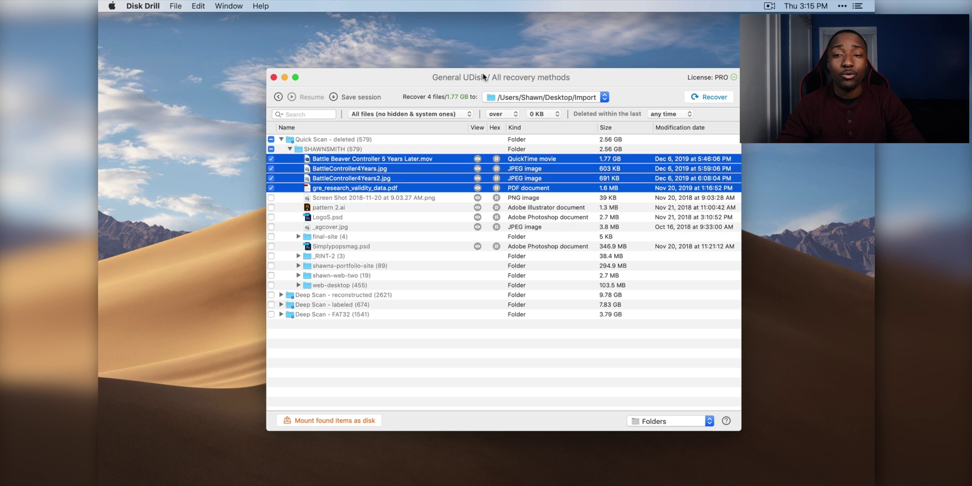
key(space)
- Set the recovery destination to Desktop and recover the four checked files
click(507, 98)
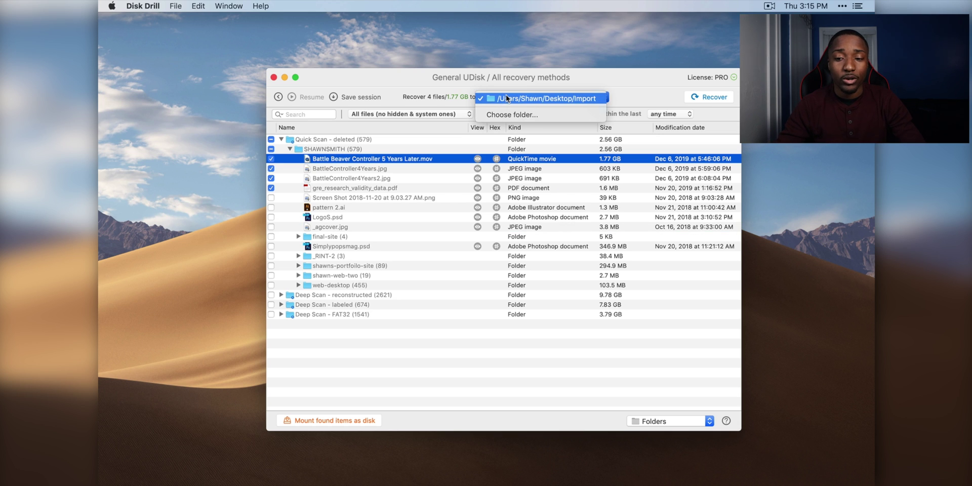
click(510, 113)
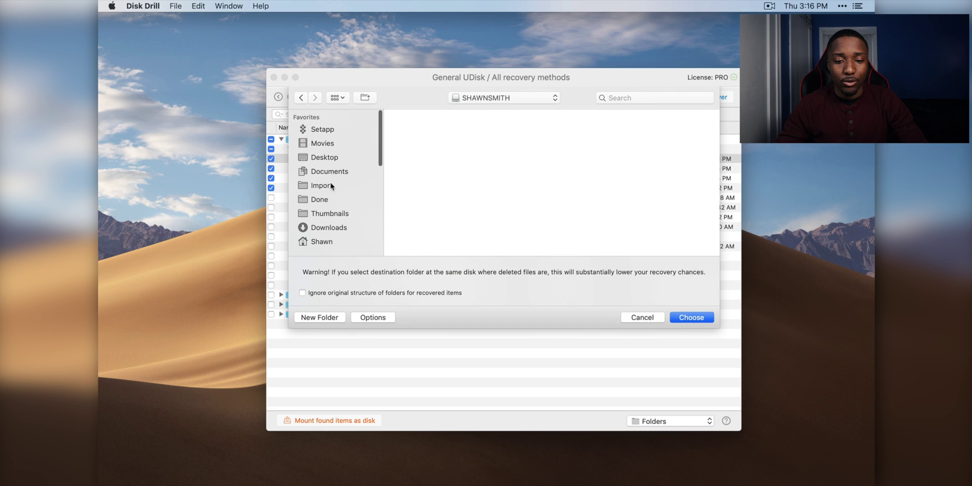
click(333, 161)
key(Return)
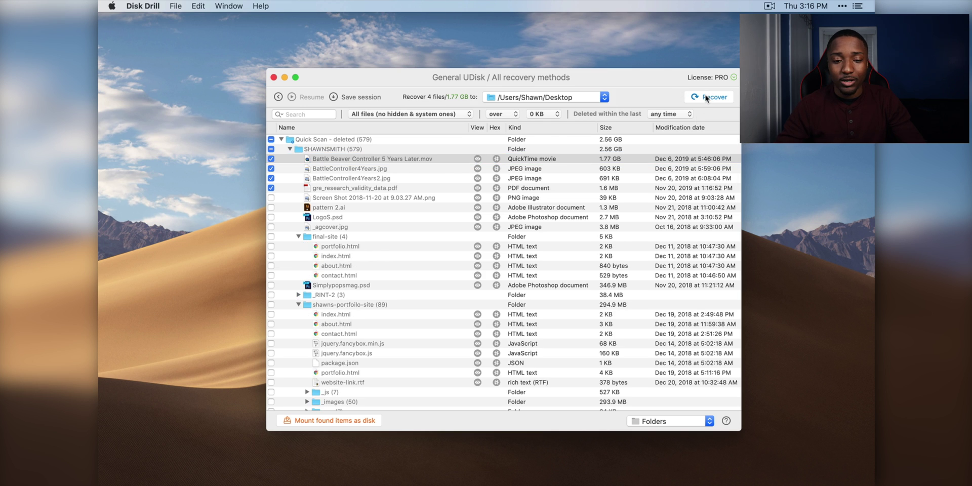
click(706, 98)
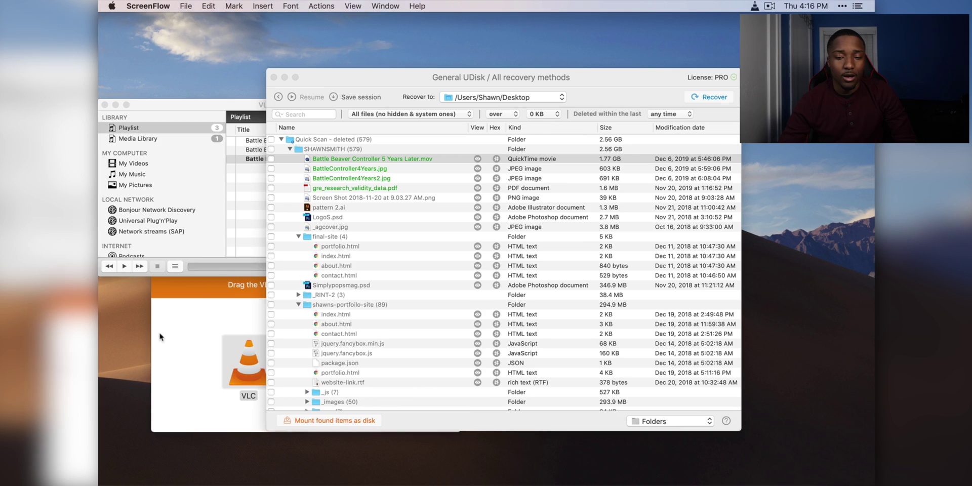
click(160, 337)
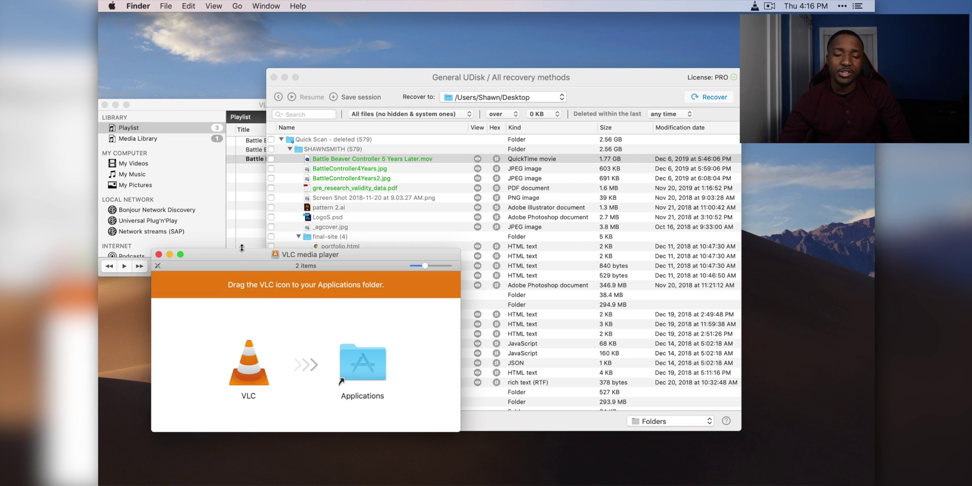
- Open the recovered Quick Scan - deleted folder and preview BattleController4Years.jpg
click(389, 100)
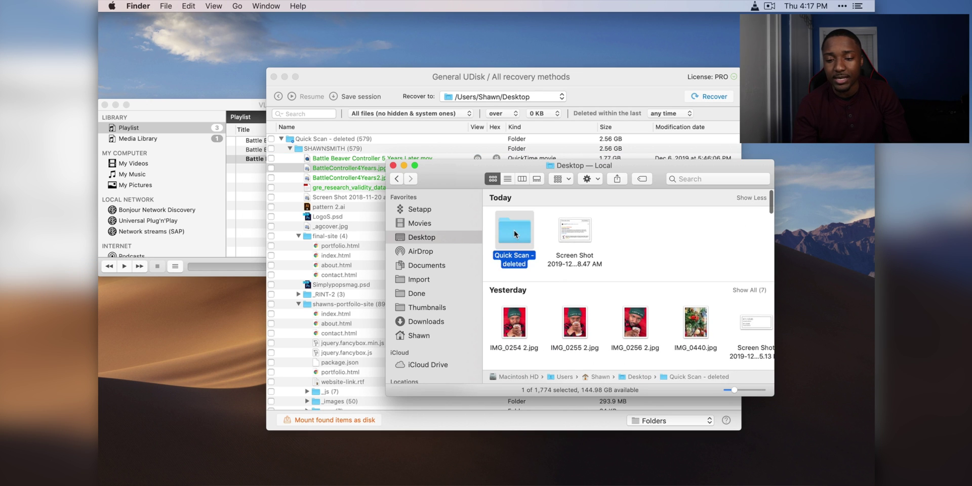
double_click(522, 226)
double_click(523, 226)
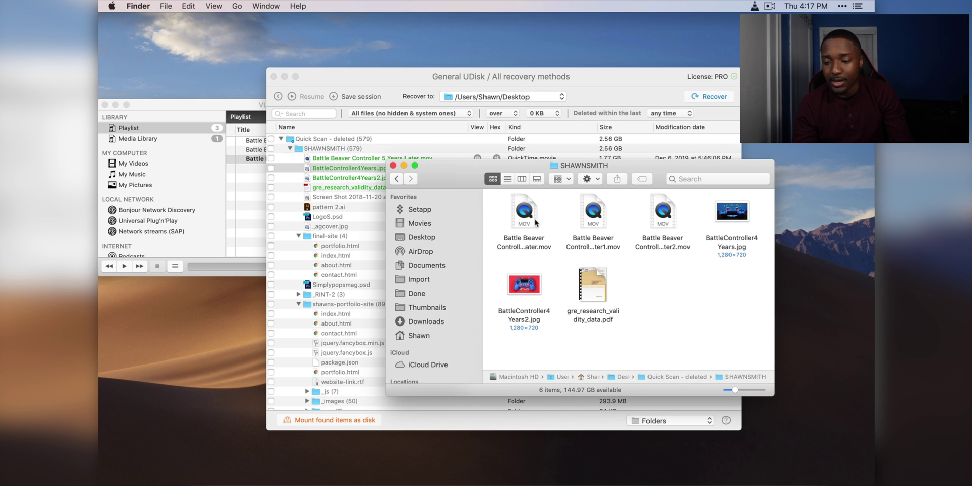
click(748, 211)
key(space)
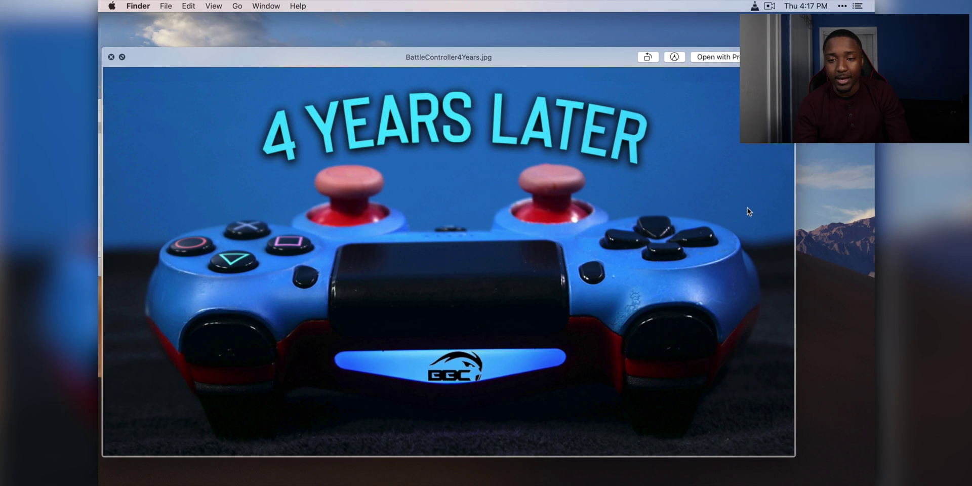
key(space)
- Preview BattleController4Years2.jpg and page through gre_research_validity_data.pdf
click(524, 286)
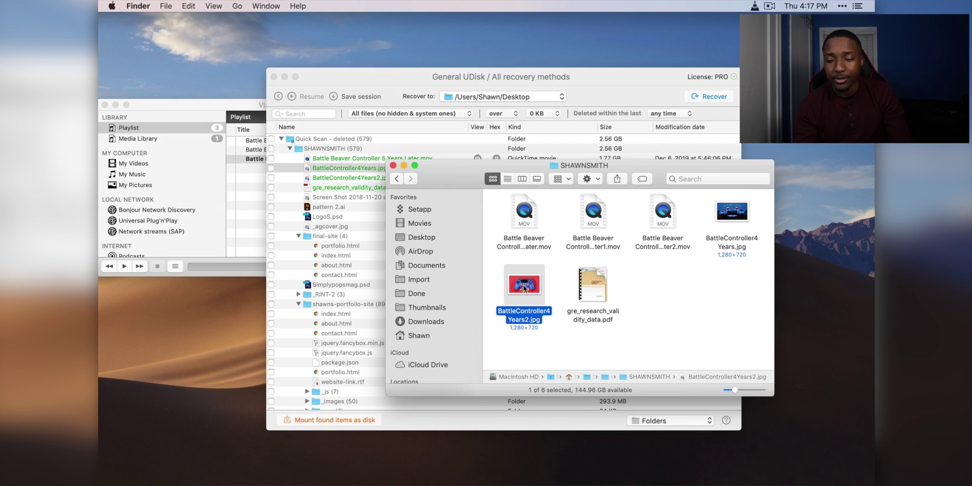
key(space)
key(Right)
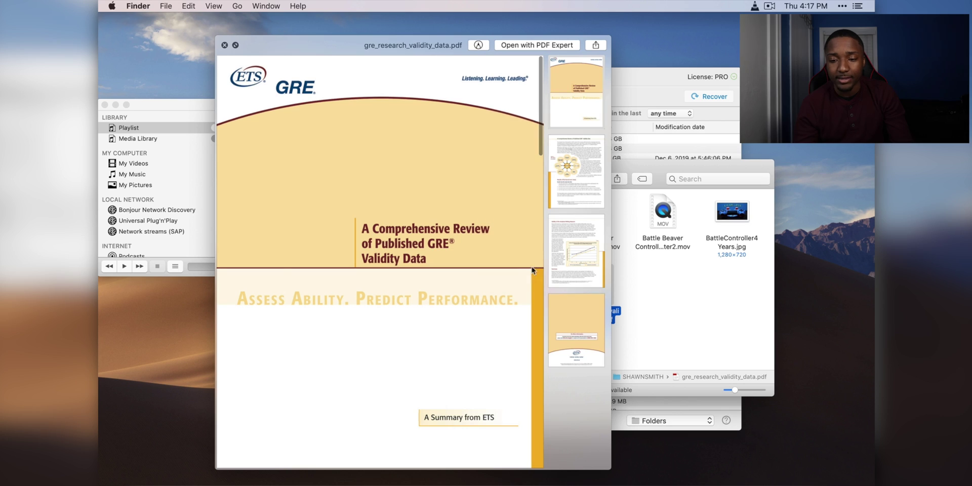
click(587, 147)
scroll(440, 251, up, 5)
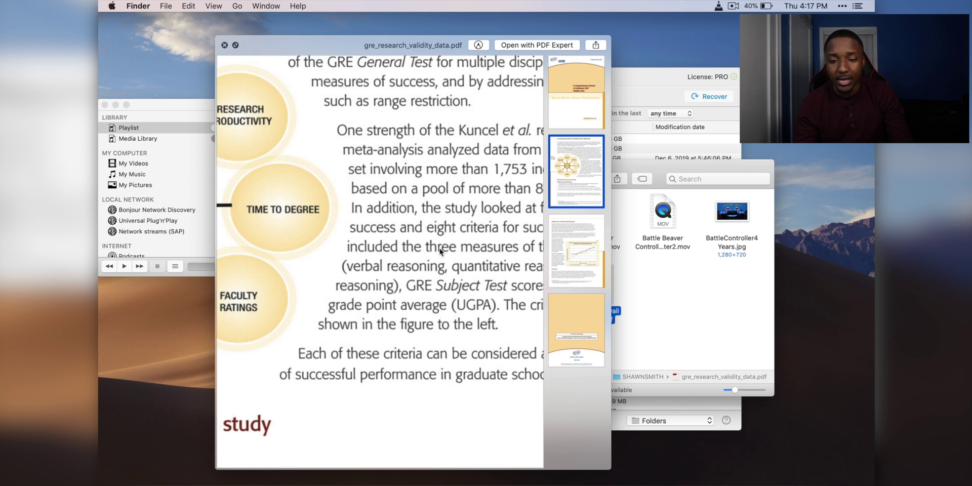
scroll(440, 251, down, 5)
key(space)
- Preview the recovered controller movie copies, then show the USB drive's contents
click(527, 213)
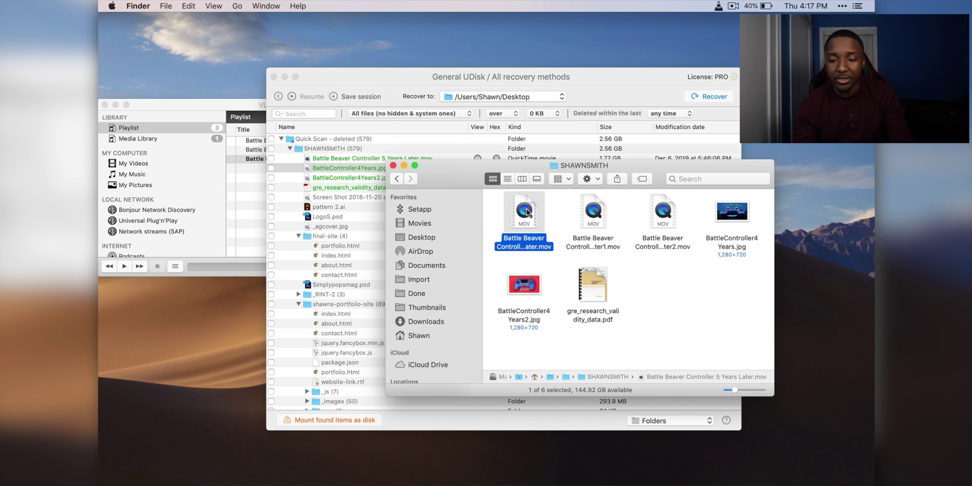
key(space)
key(Right)
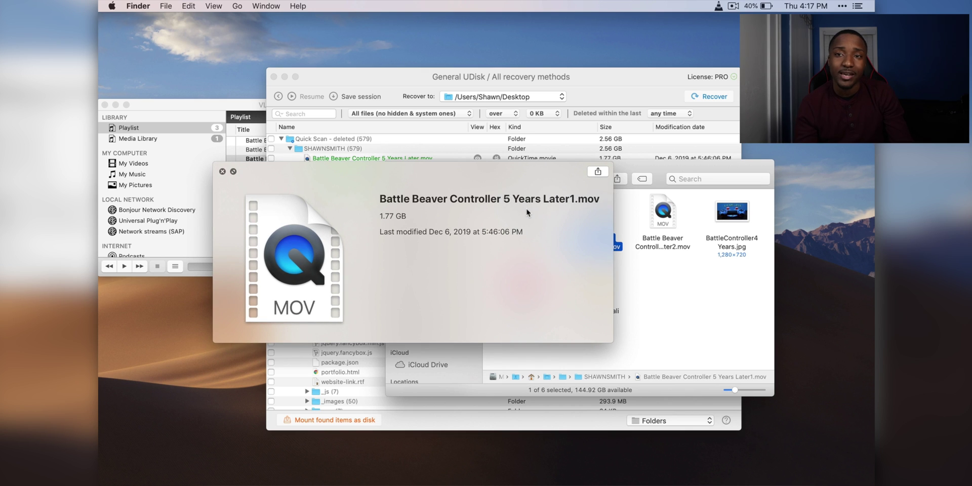
scroll(435, 355, down, 3)
click(432, 363)
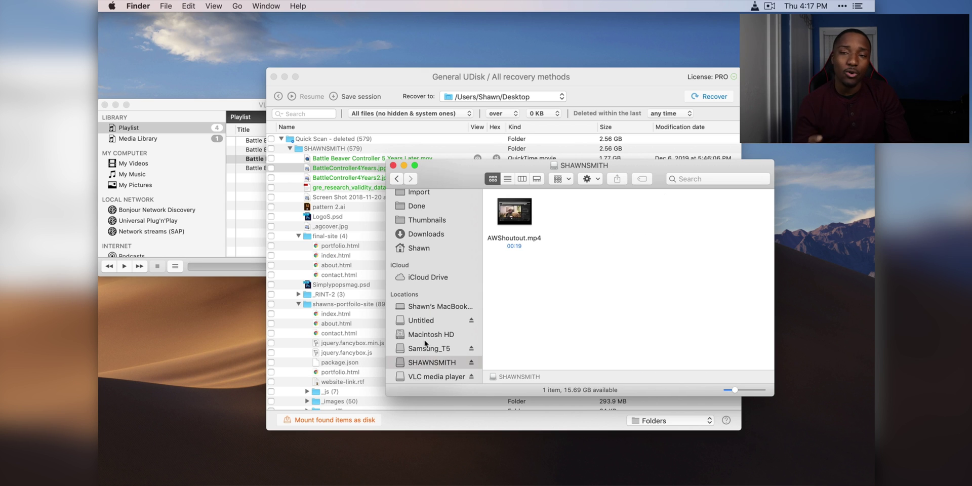
- Hide the preview pane and delete AWShoutout.mp4 immediately, skipping the Trash
click(531, 241)
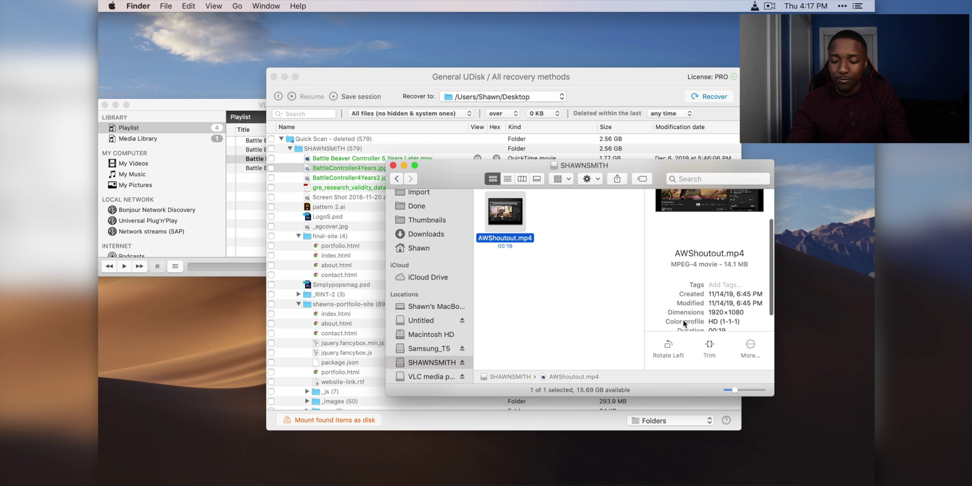
key(super+shift+p)
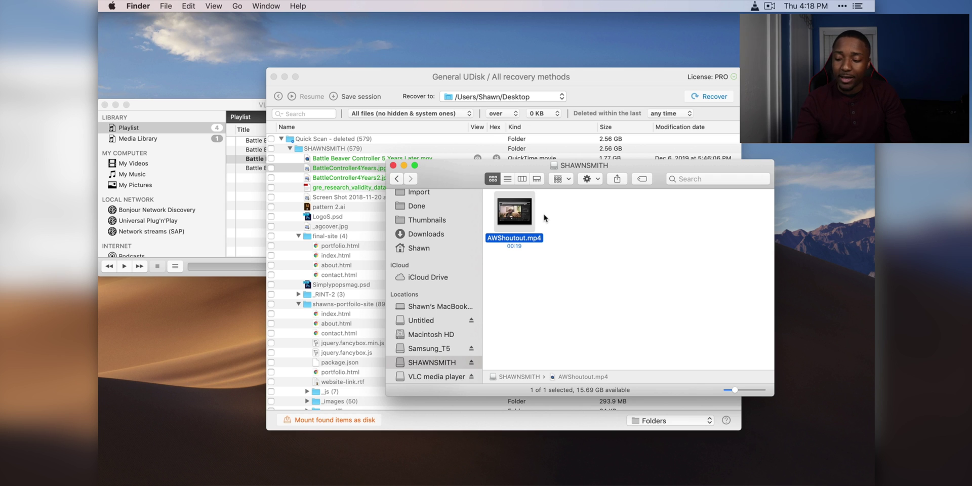
key(alt+super+BackSpace)
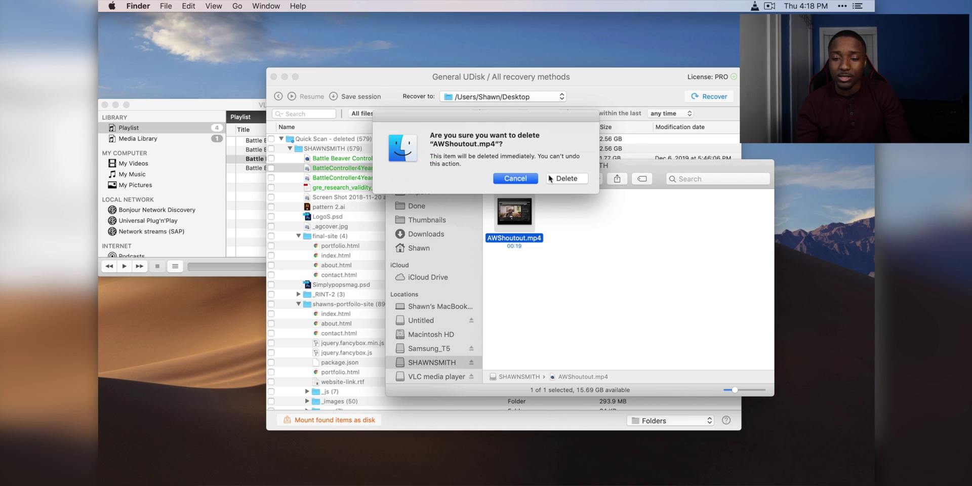
click(551, 178)
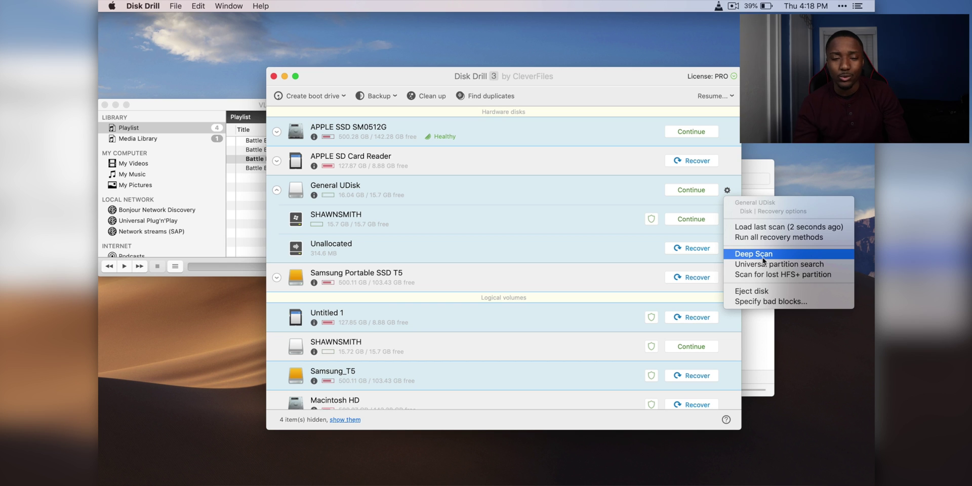
- Deep-scan the drive, preview 0.18-112-000000.mp4, and recover it to the Desktop
click(763, 258)
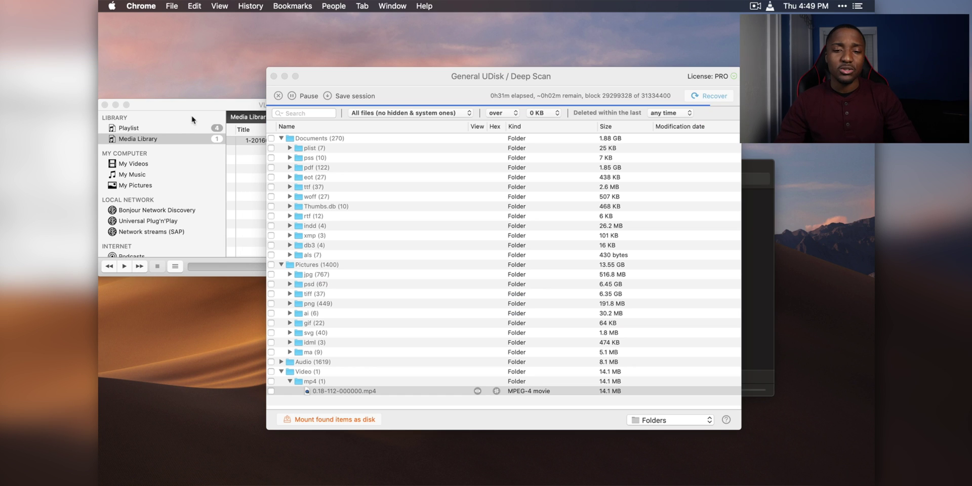
click(331, 391)
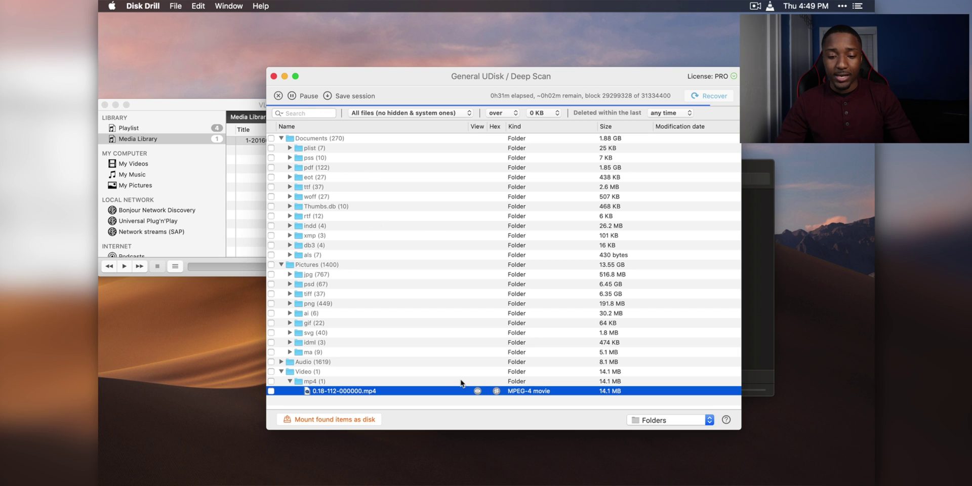
key(space)
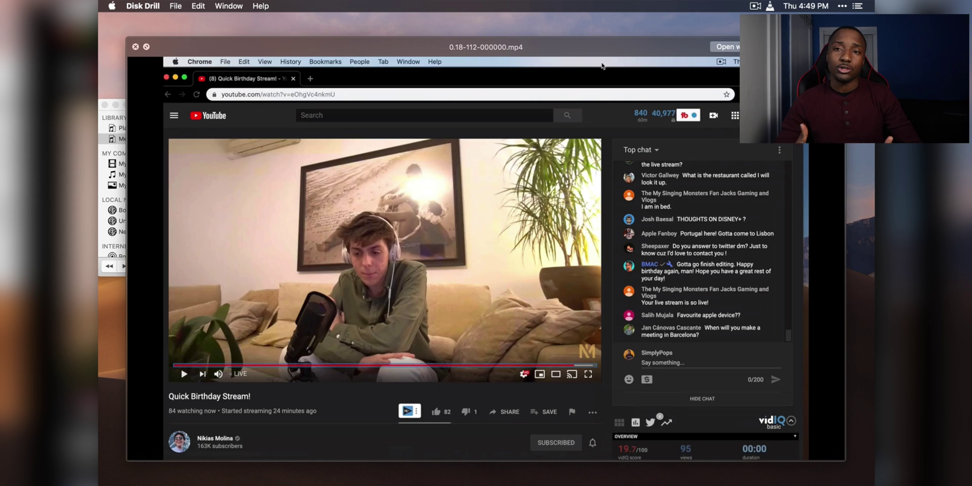
key(space)
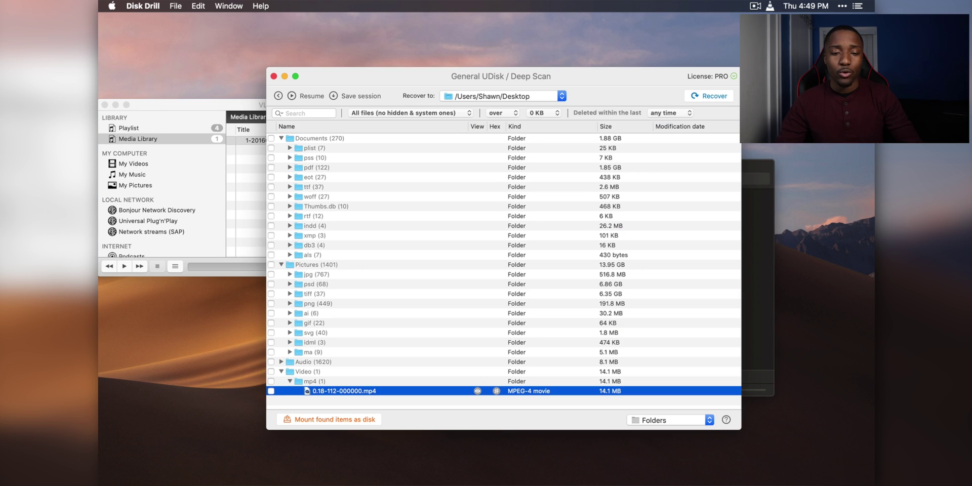
key(space)
key(space)
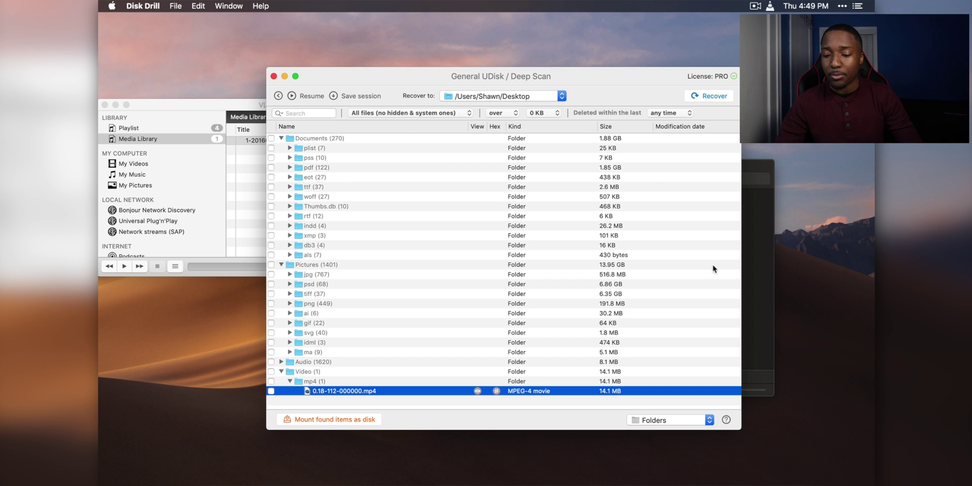
click(709, 95)
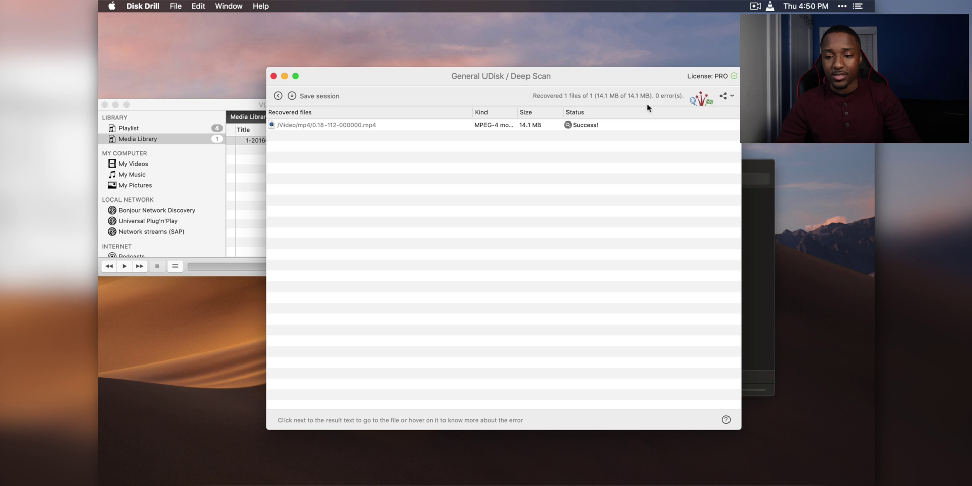
click(567, 125)
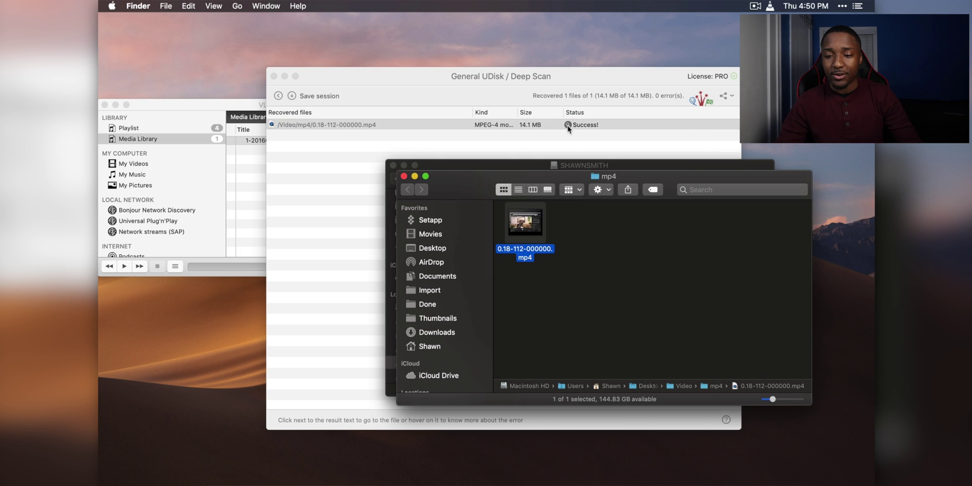
- Play the recovered 0.18-112-000000.mp4 with volume up, then preview the original AWShoutout.mp4
key(space)
key(XF86AudioRaiseVolume)
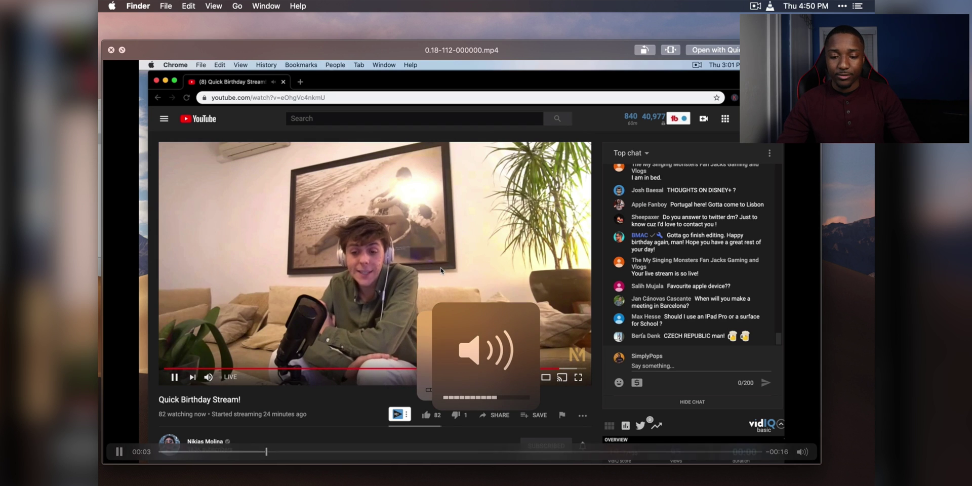
key(space)
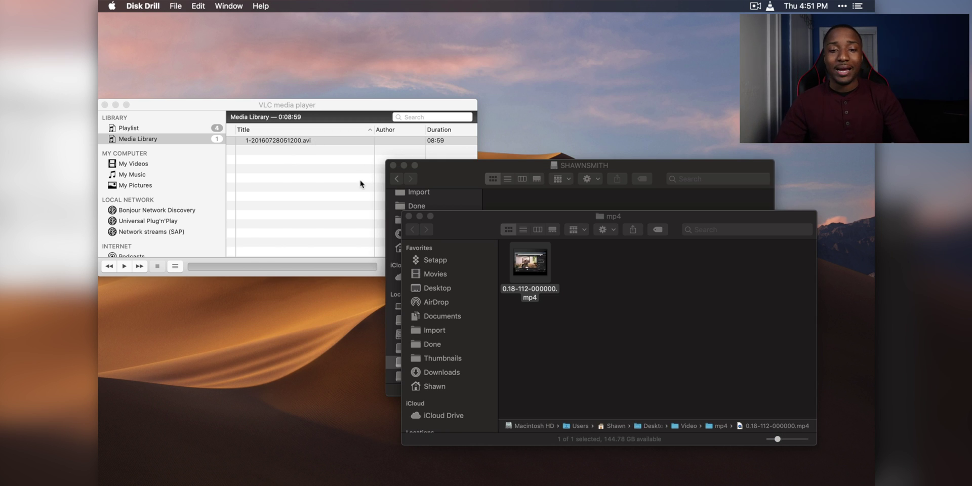
mouse_move(521, 265)
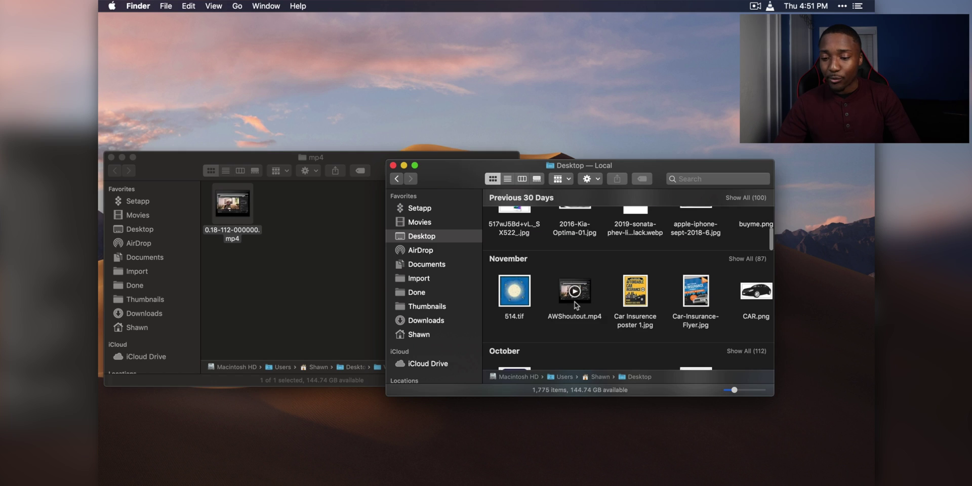
click(594, 315)
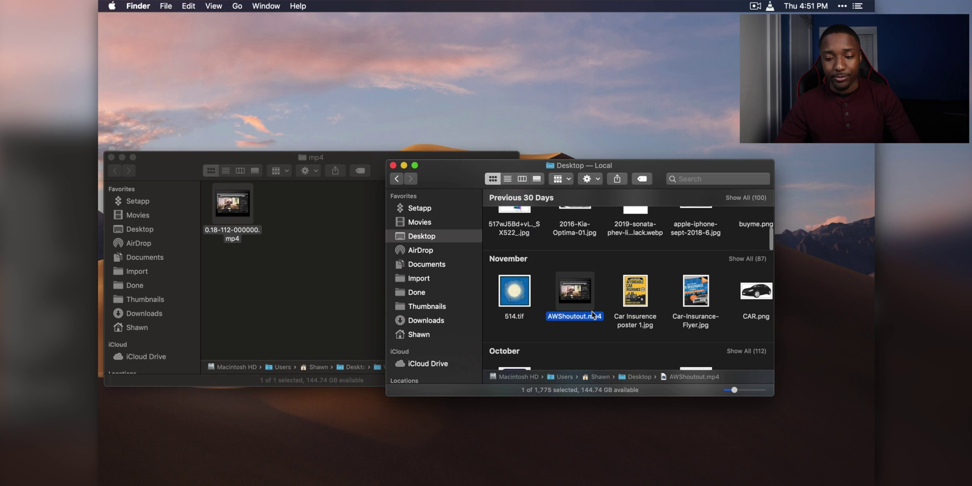
key(space)
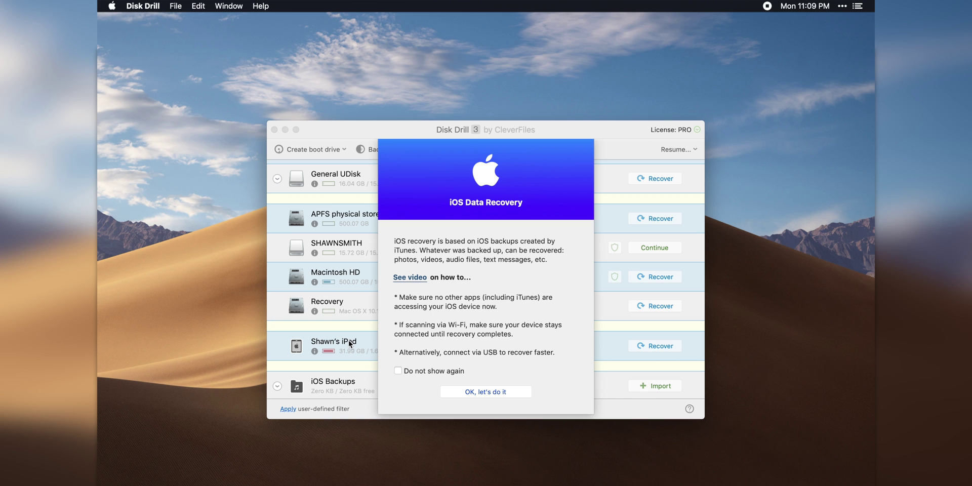
- Dismiss the iOS Data Recovery notice with 'OK, let's do it' to return to the drive list
click(482, 394)
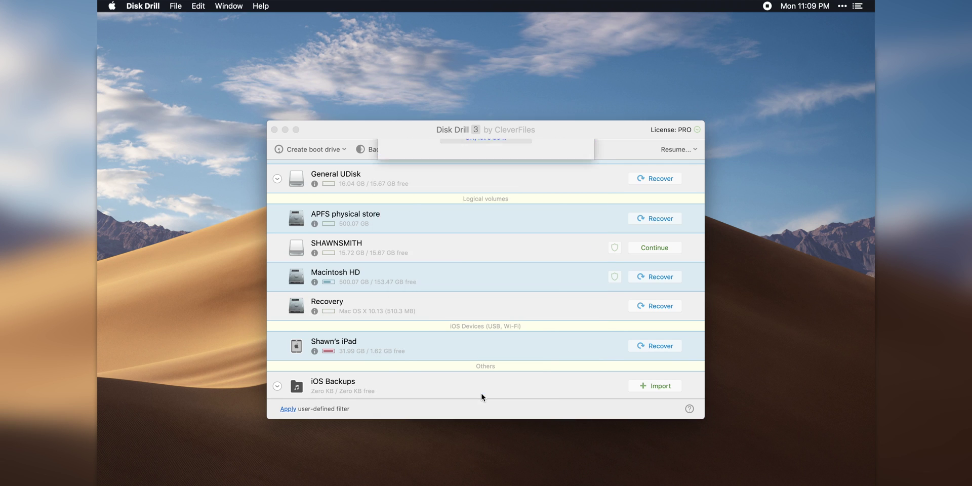